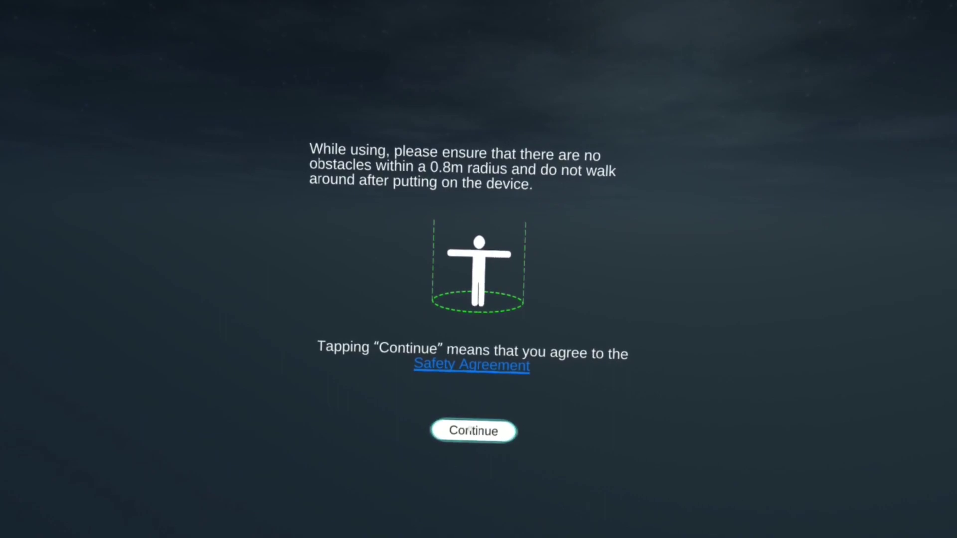
# Accept the safety agreement about the 0.8 m obstacle-free radius.
pyautogui.click(469, 431)
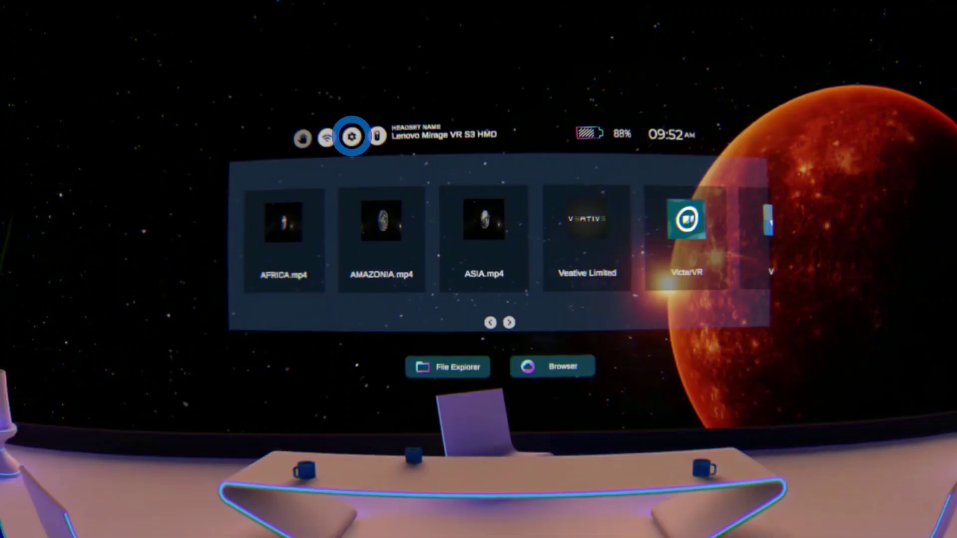
# Open the headset settings from the home screen.
pyautogui.click(351, 136)
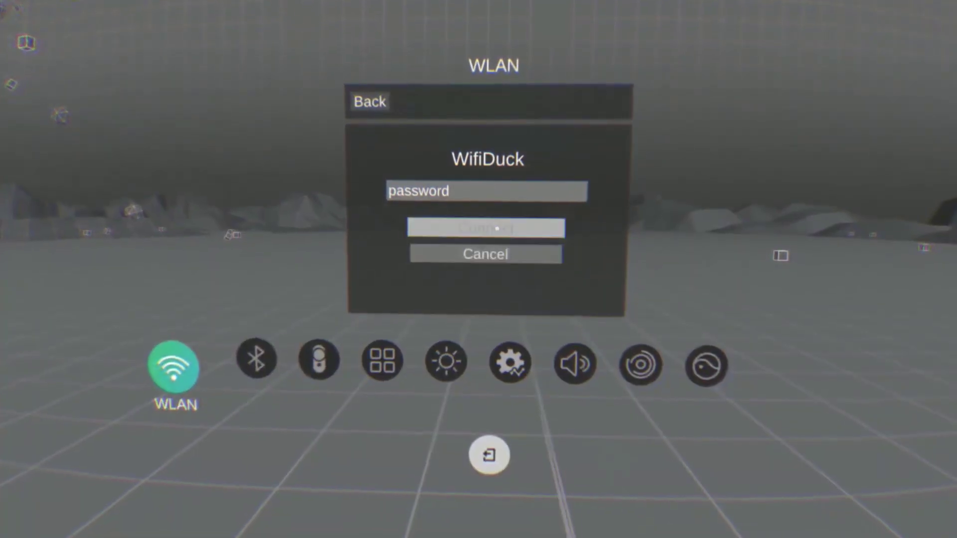
# Connect to WifiDuck with the entered password, then go to Bluetooth settings.
pyautogui.click(479, 225)
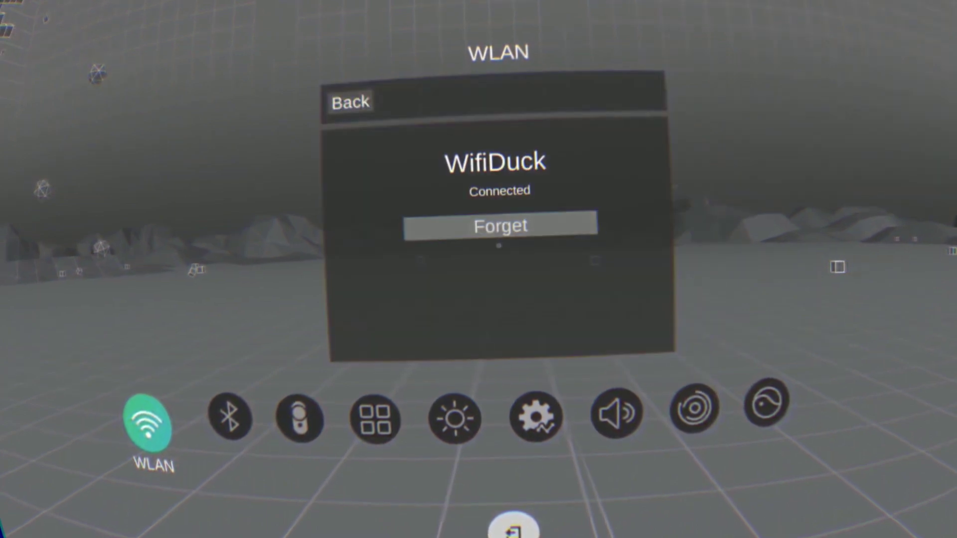
pyautogui.click(508, 228)
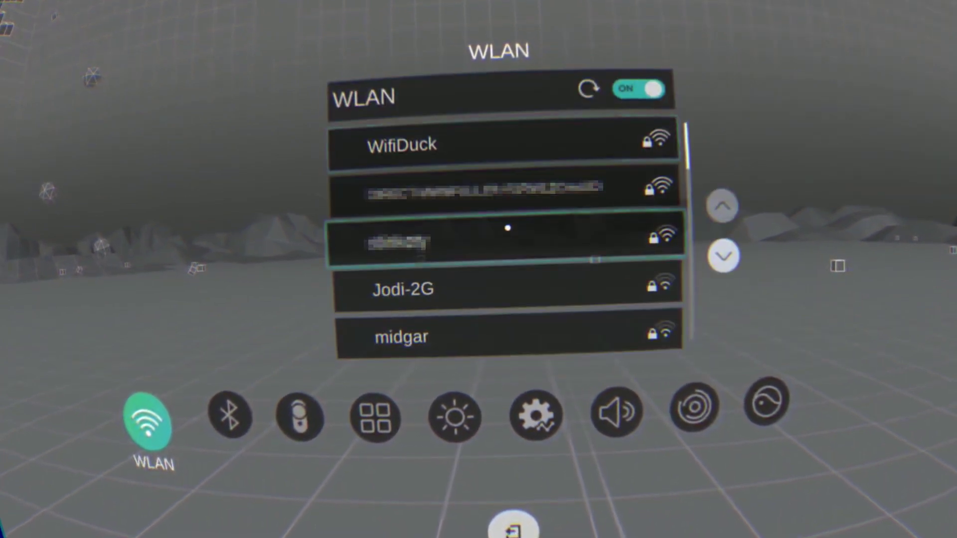
pyautogui.press('Right')
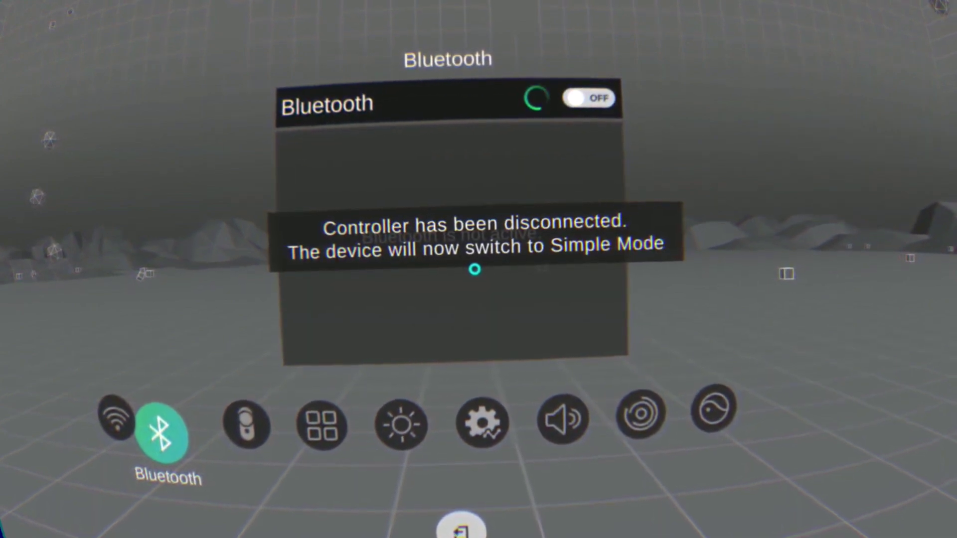
# Turn Bluetooth back on, set controller mode to Right, and show Display settings.
pyautogui.click(471, 154)
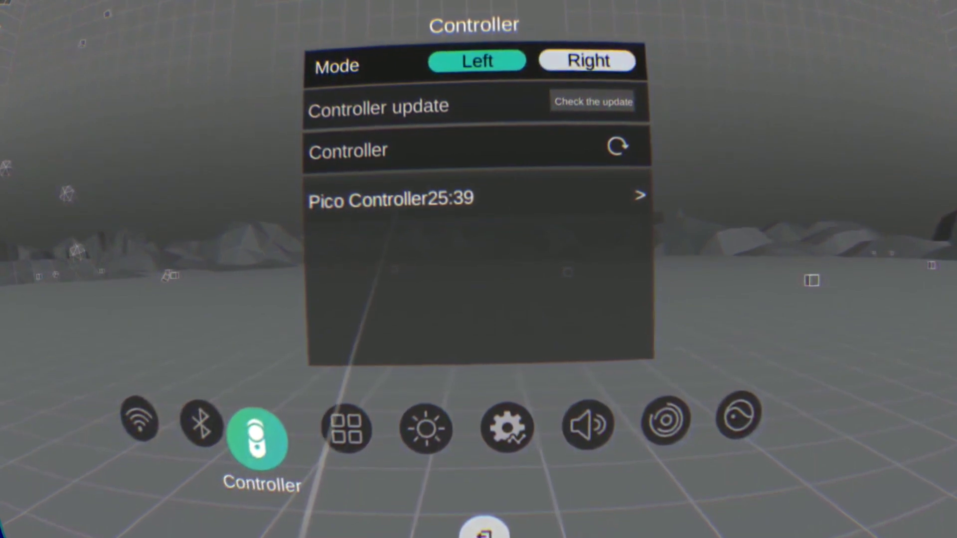
pyautogui.click(590, 61)
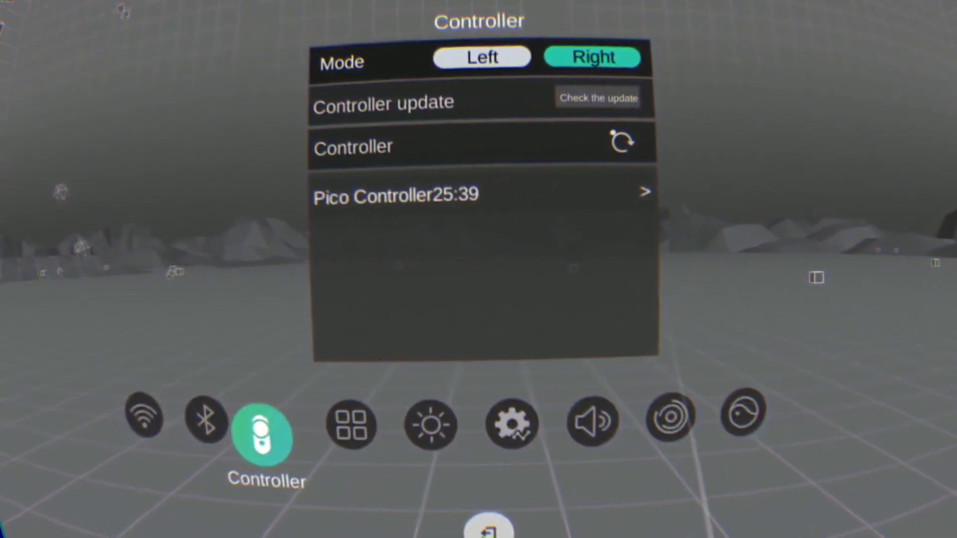
pyautogui.click(429, 423)
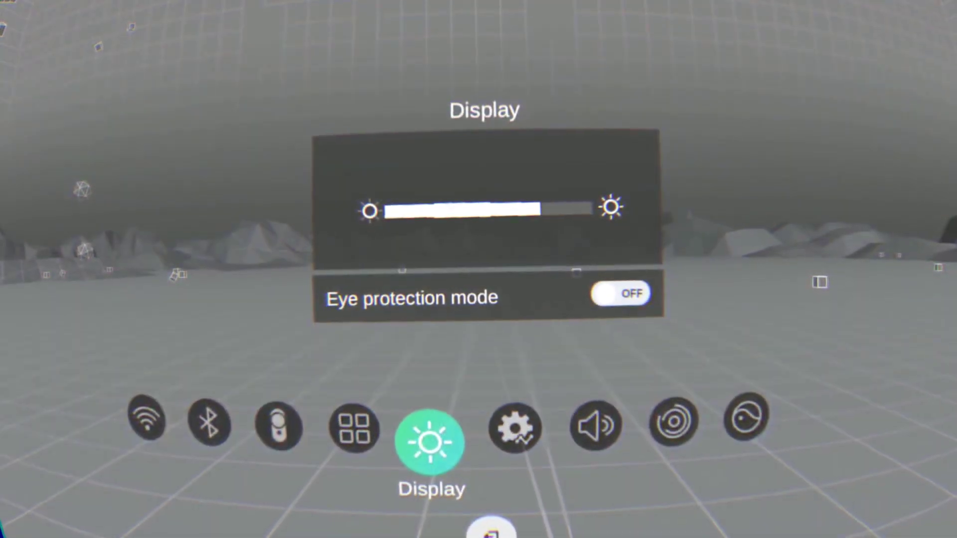
# Lower the display brightness slider to about a quarter, leaving eye protection off.
pyautogui.press('Left')
pyautogui.press('Left')
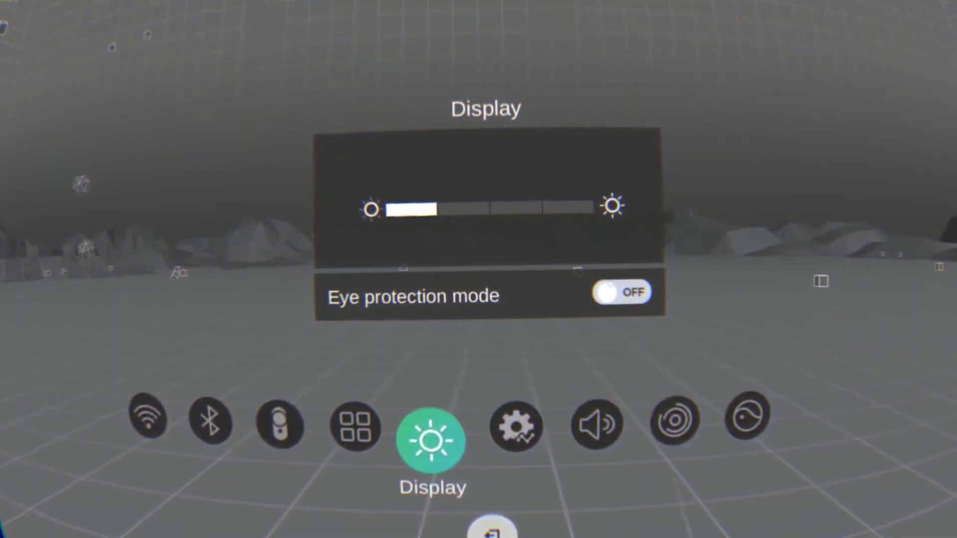